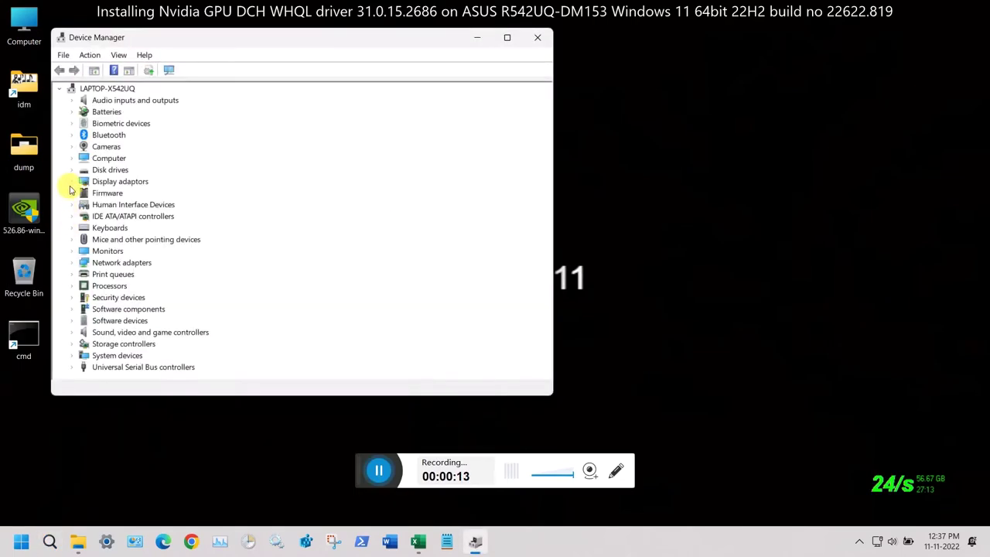
- Check the NVIDIA GeForce 940MX's current driver date and version in its device properties, and close Device Manager
click(72, 181)
right_click(148, 205)
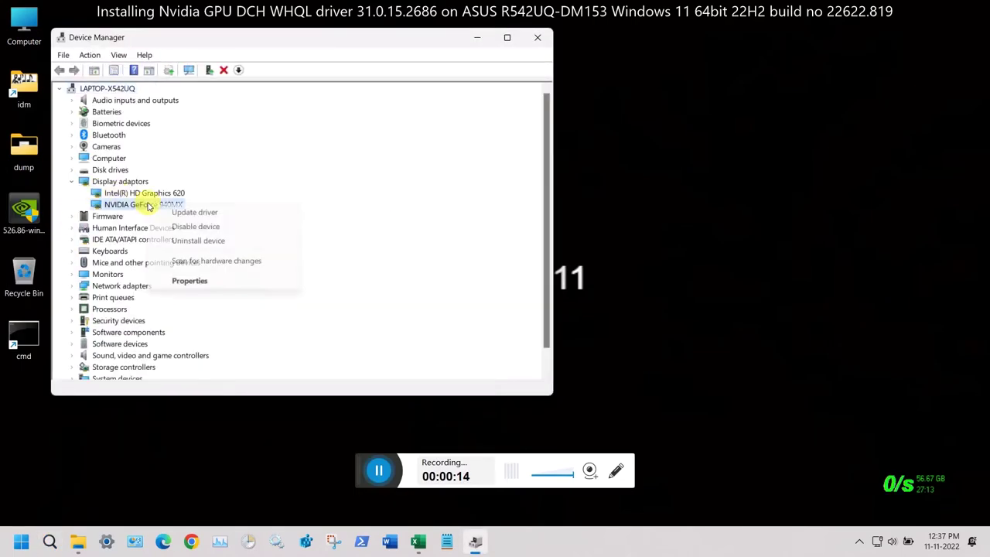
click(190, 280)
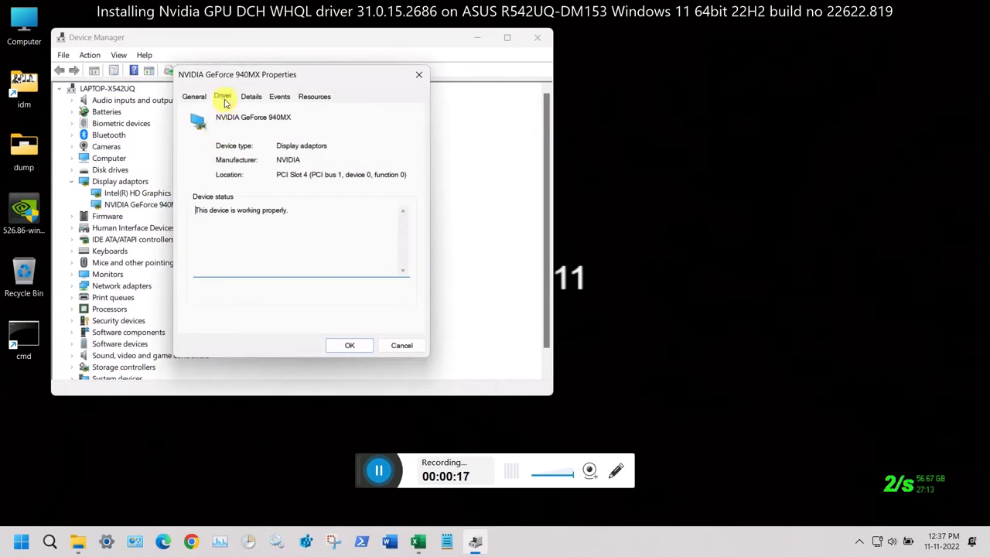
click(223, 97)
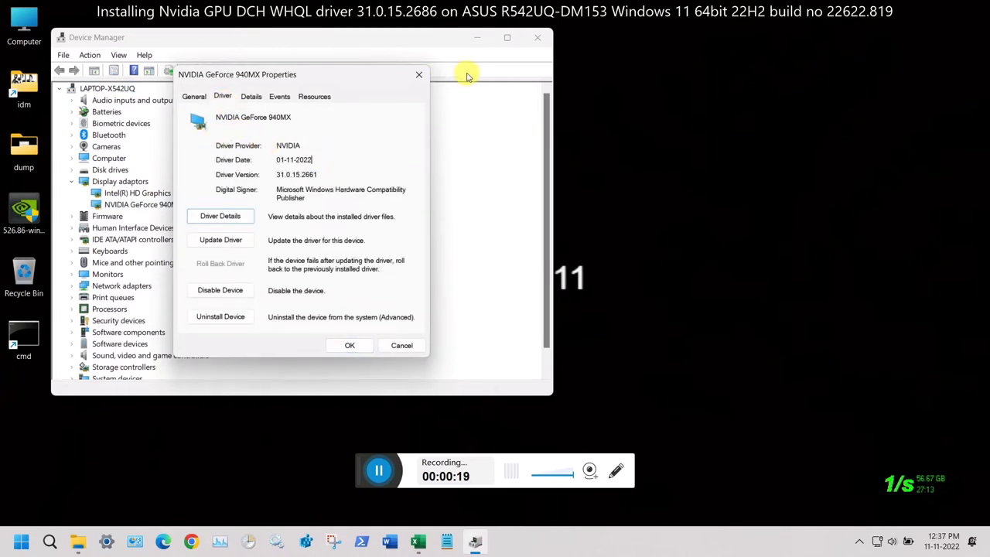
click(420, 75)
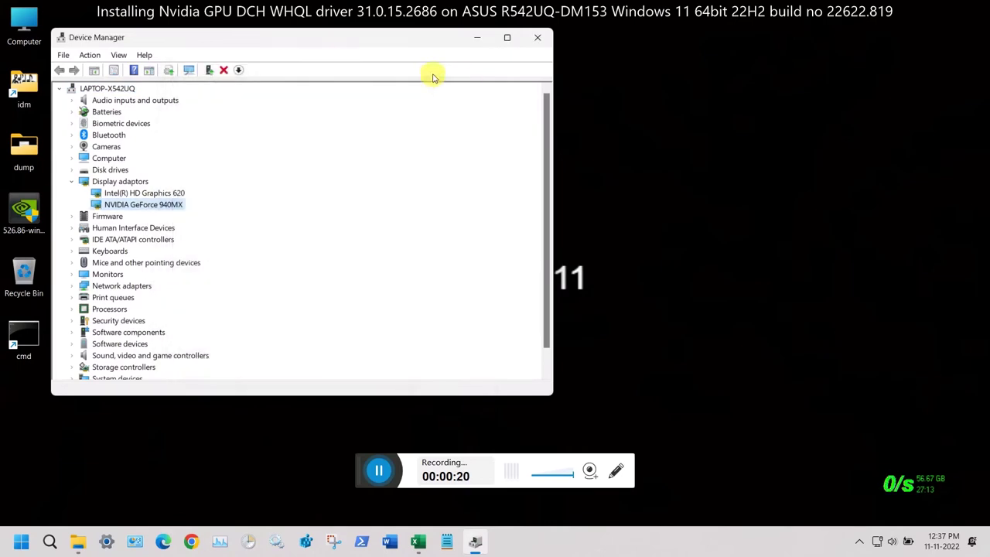
click(536, 40)
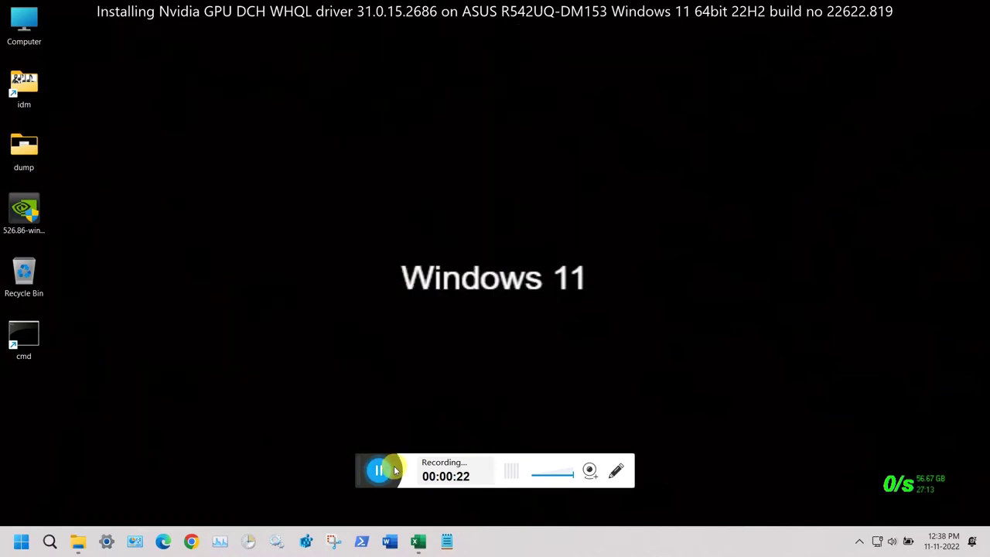
- Extract the 526.86 driver installer with WinRAR into its own folder named 526.86-win11-64bit-dch-whql
right_click(19, 206)
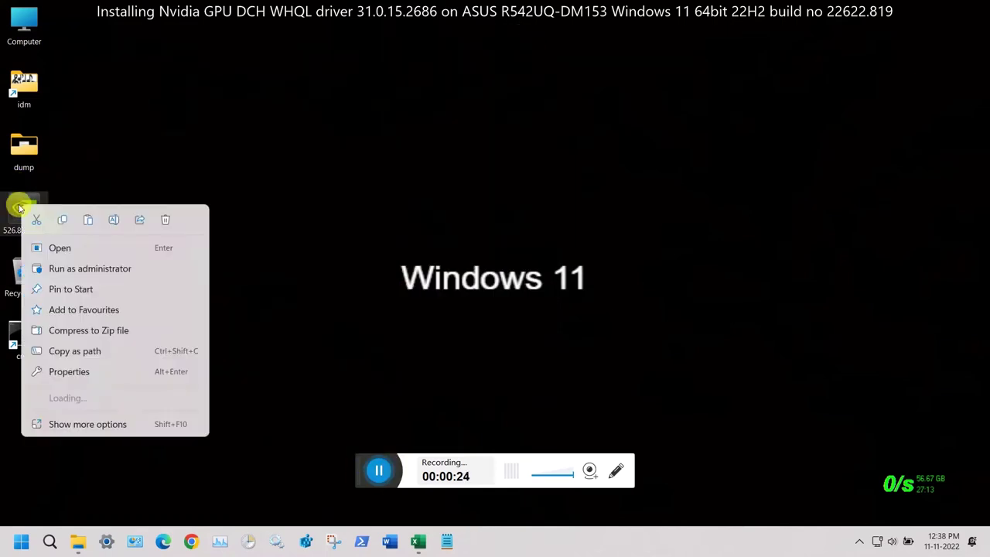
mouse_move(106, 395)
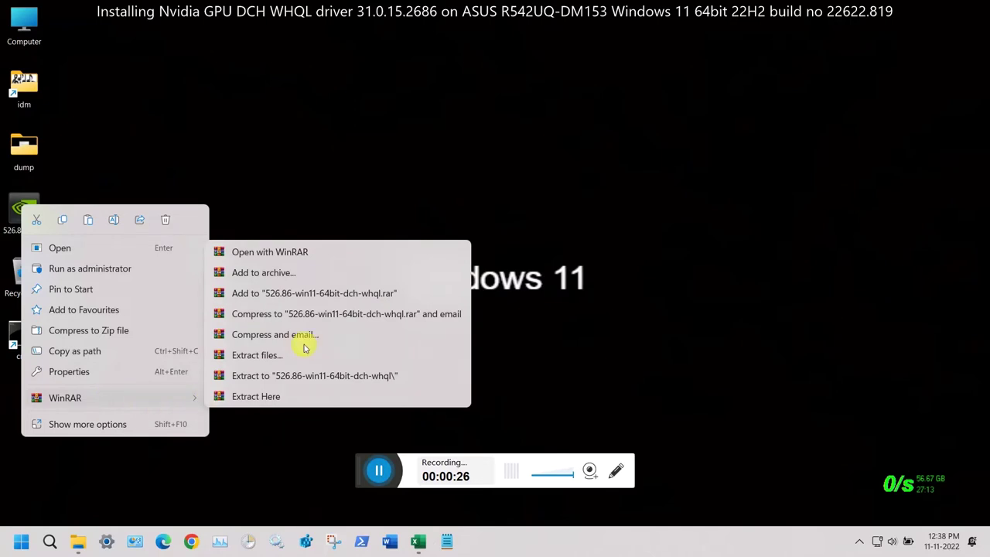
click(318, 376)
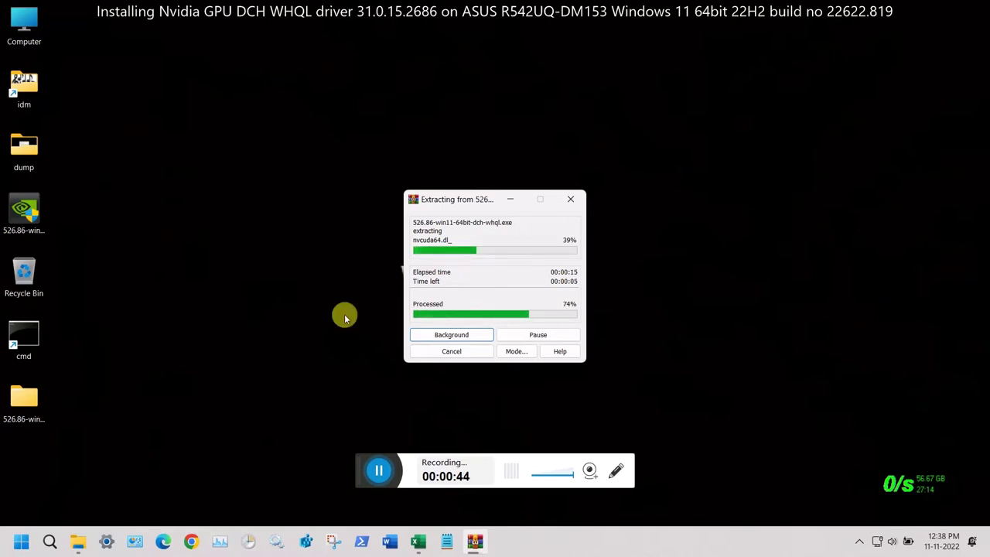
- Run setup.exe from the extracted 526.86-win11-64bit-dch-whql folder as administrator, and close the folder window
right_click(34, 406)
click(75, 194)
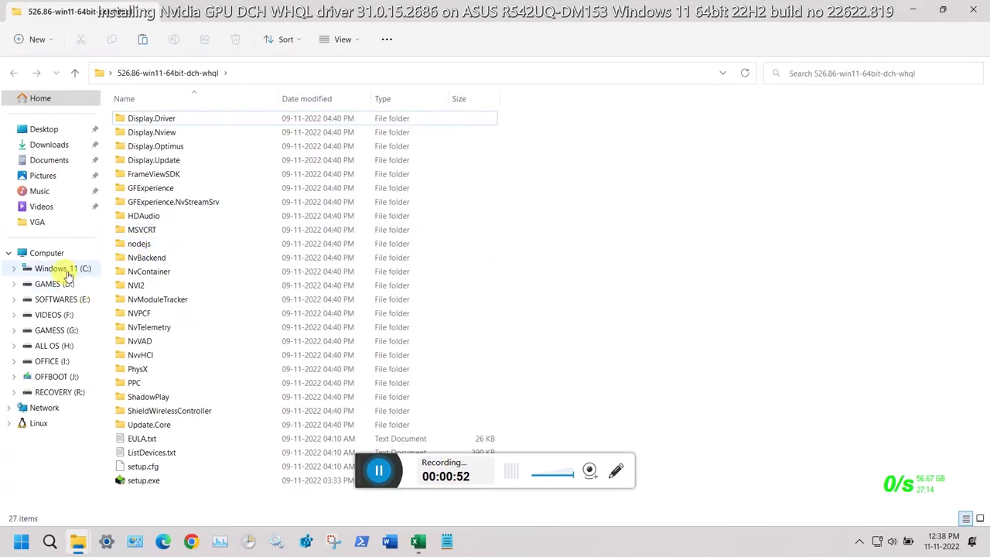
click(7, 254)
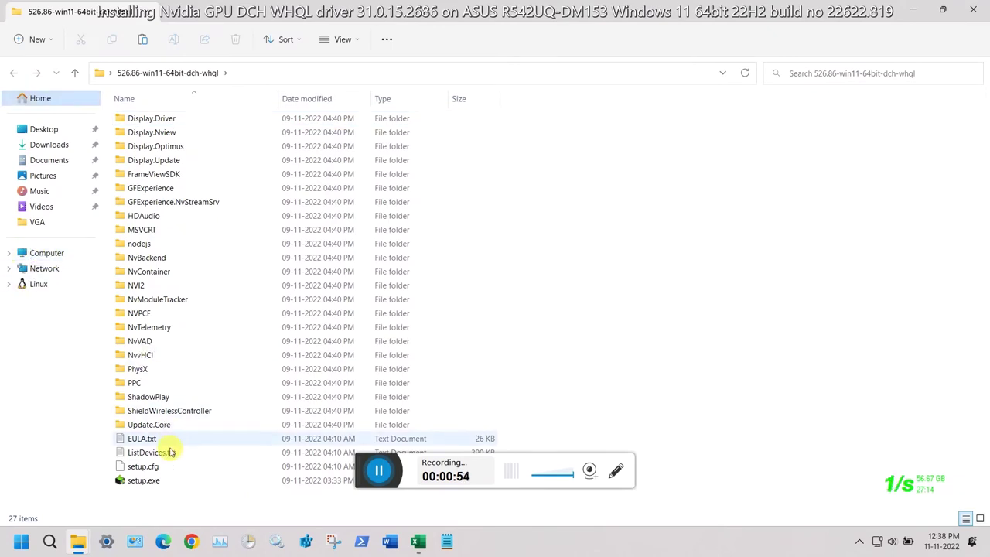
right_click(156, 480)
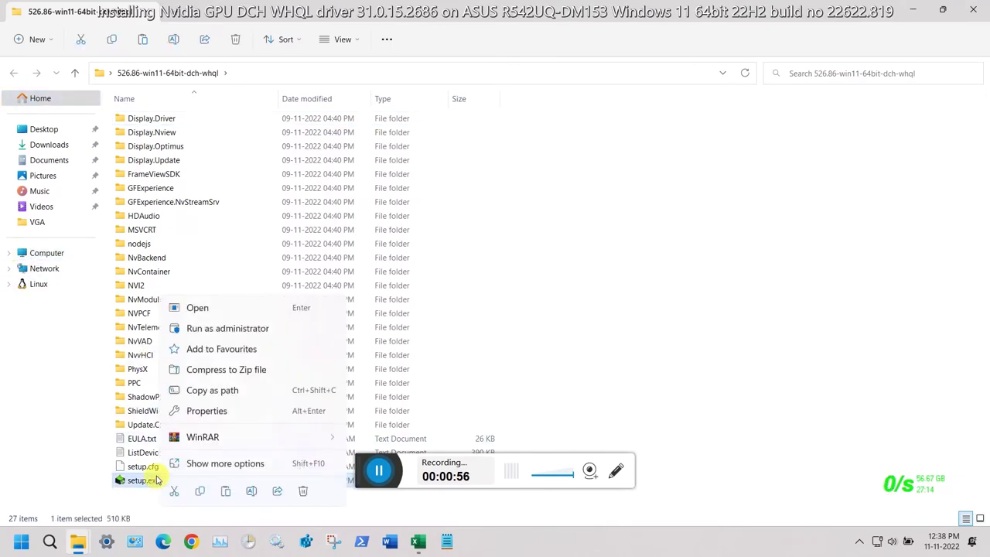
click(282, 328)
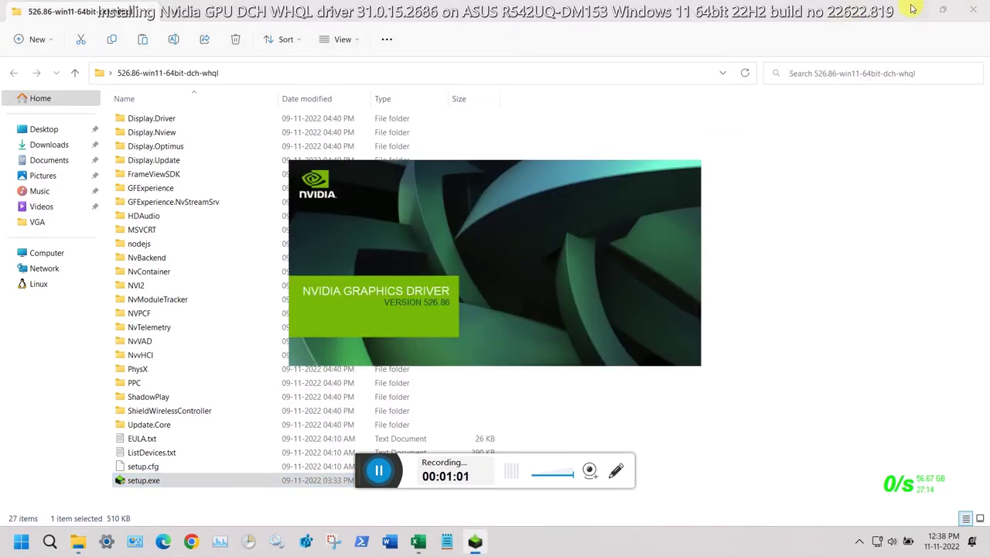
click(972, 9)
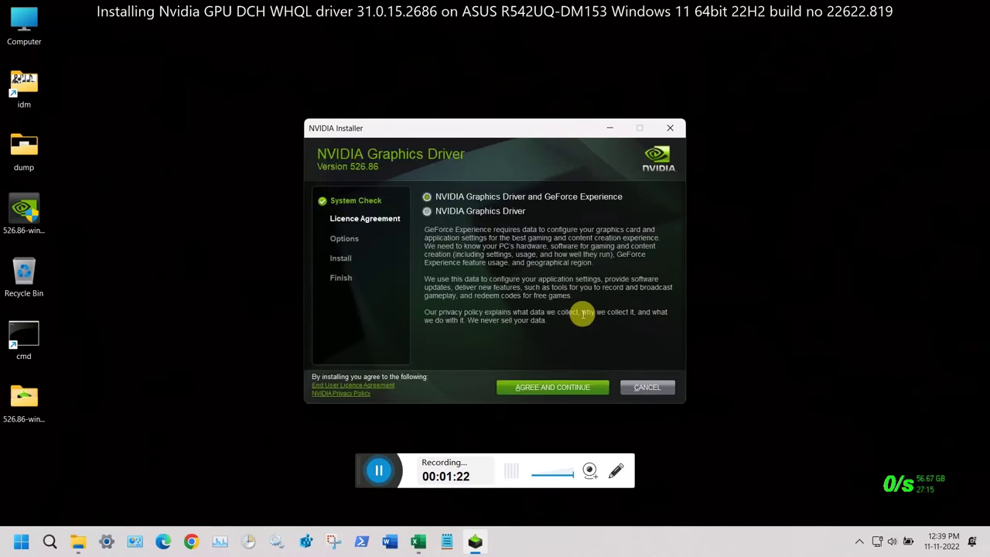
- Install only the NVIDIA Graphics Driver without GeForce Experience, accepting the licence agreement, and close the installer
click(427, 211)
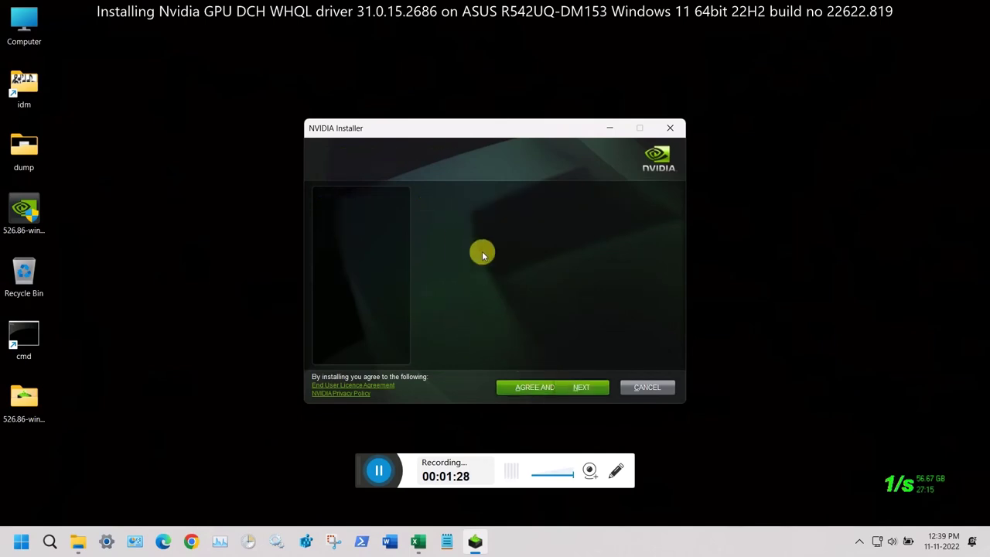
click(578, 387)
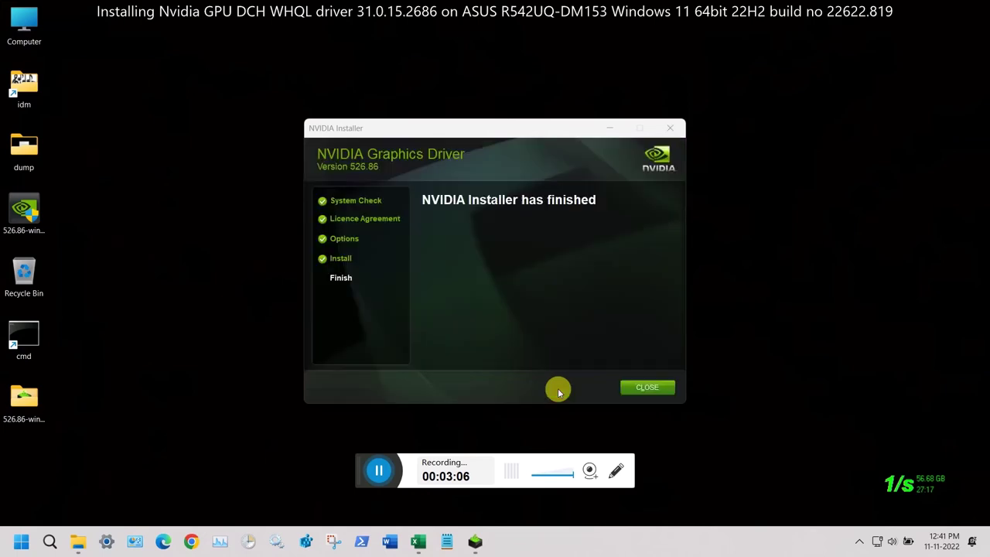
click(663, 387)
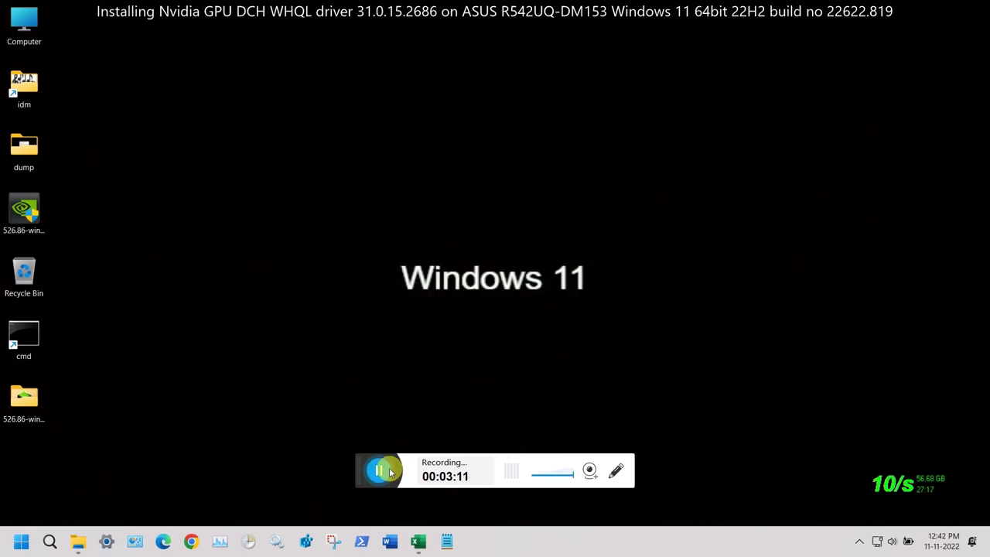
- Launch the DirectX Diagnostic Tool from the desktop's extended options
right_click(592, 68)
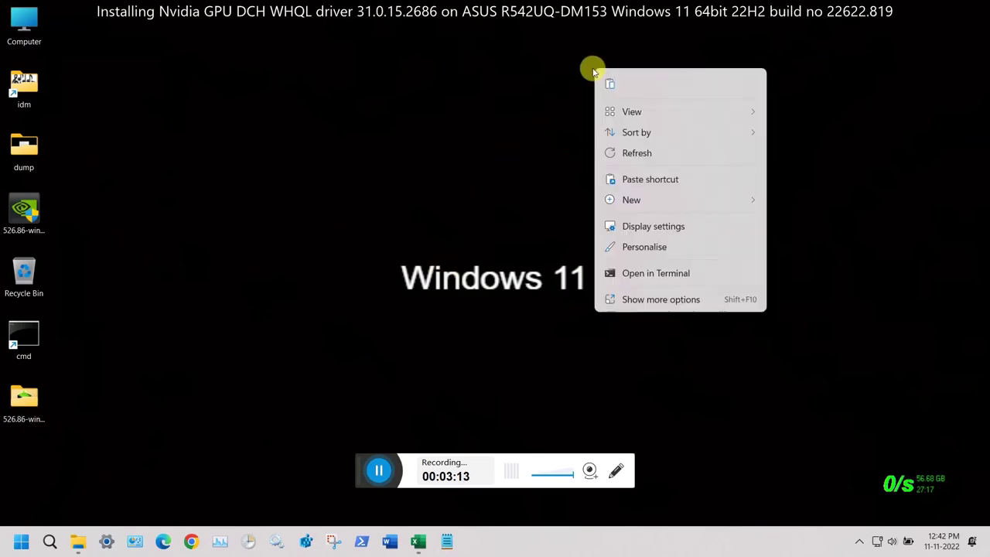
mouse_move(615, 202)
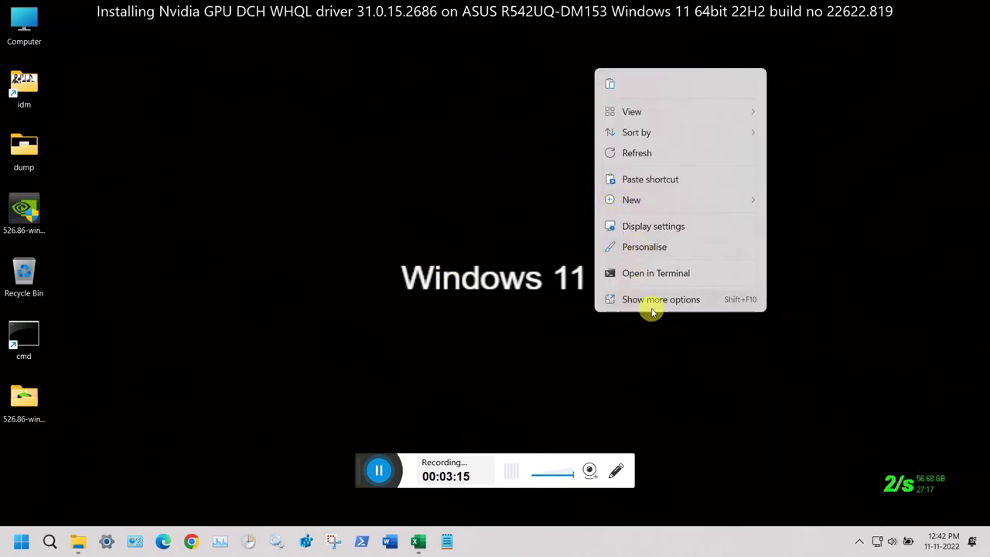
click(658, 300)
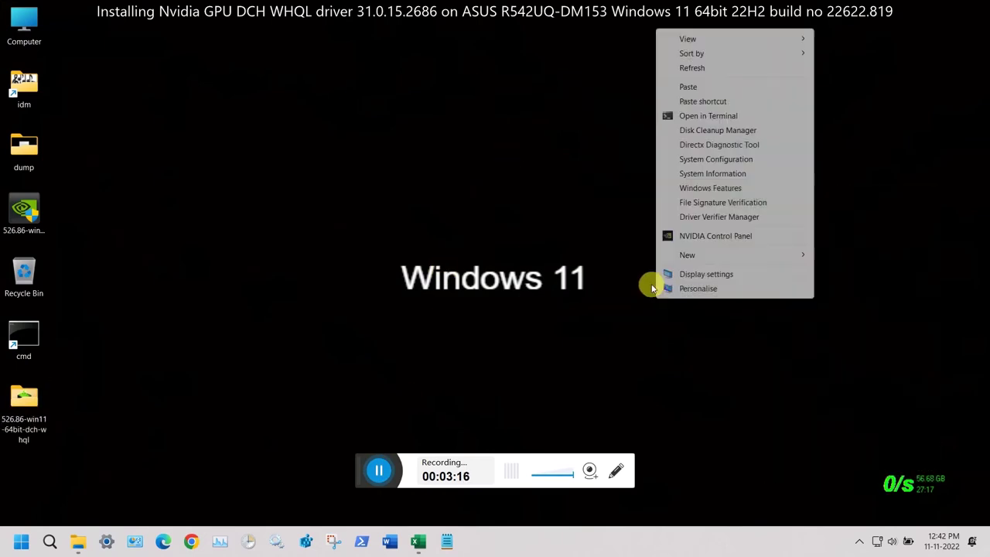
click(731, 146)
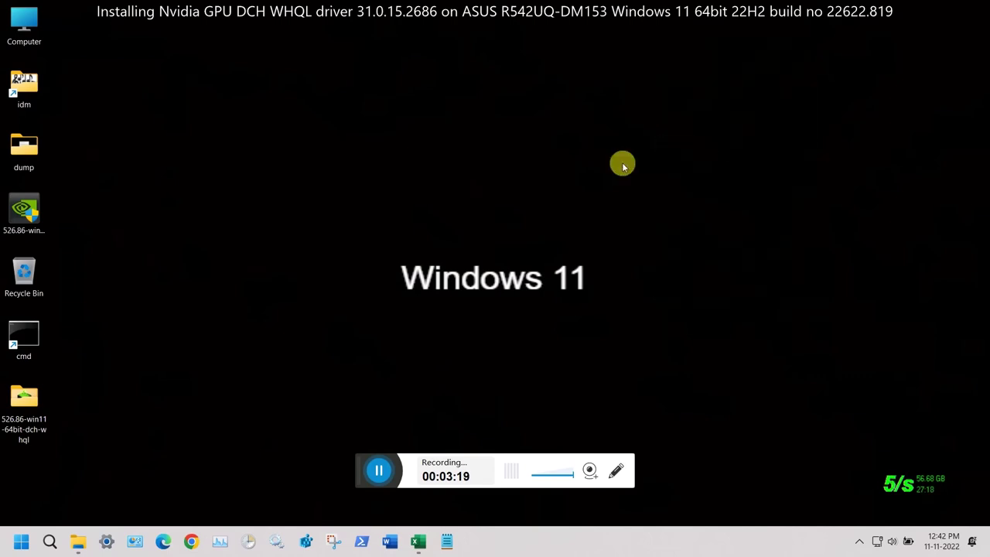
right_click(657, 102)
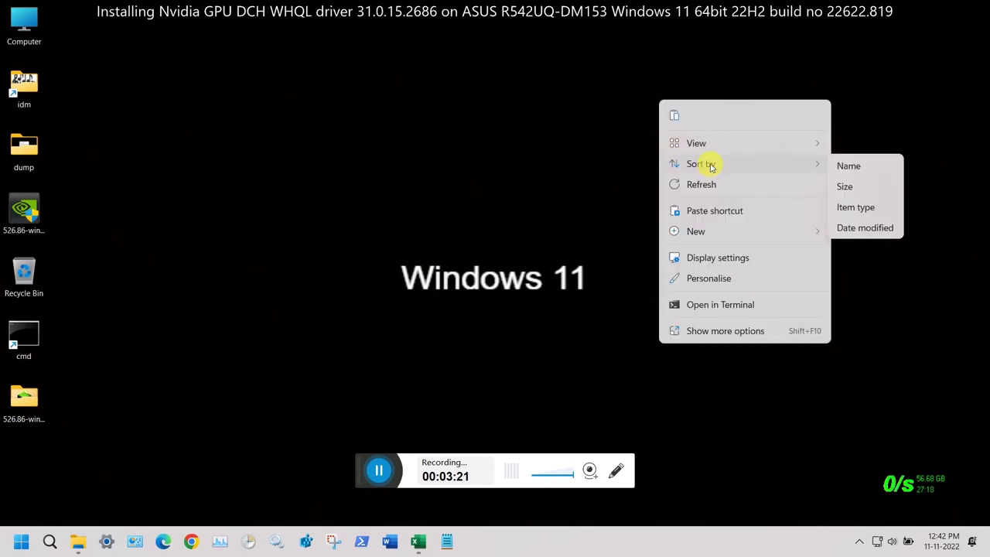
click(709, 185)
right_click(614, 47)
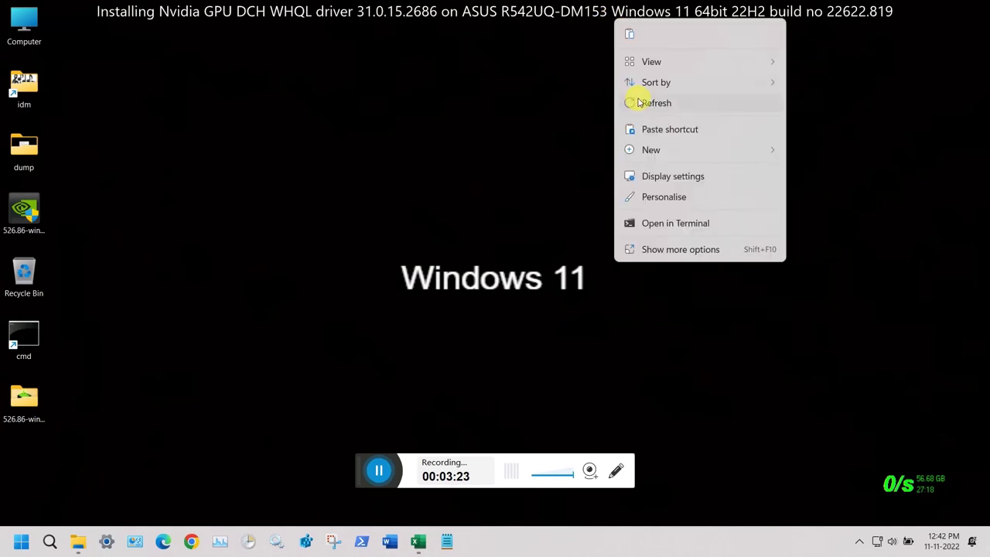
click(633, 99)
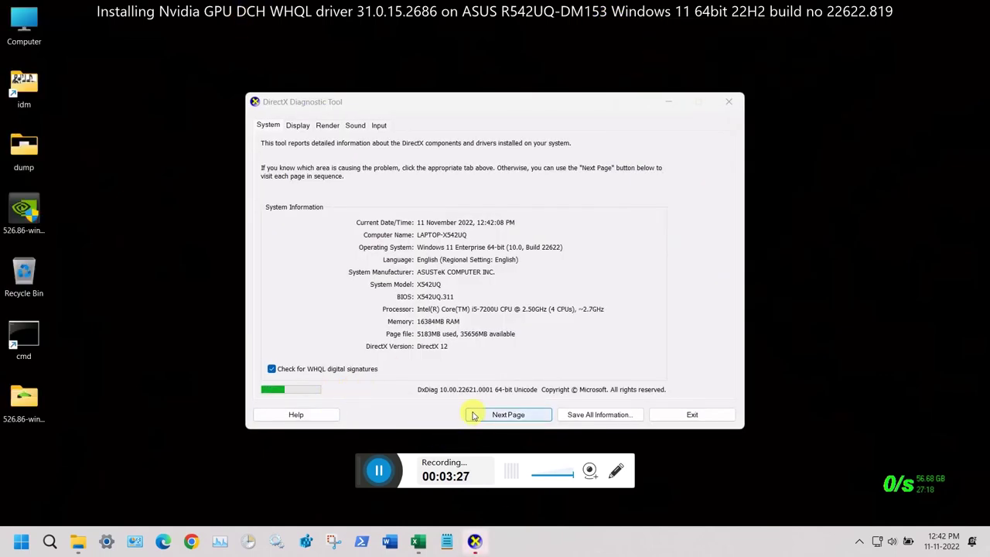
- Review the Display, Render, Sound and Input pages of the DirectX Diagnostic Tool, and exit it
click(493, 417)
click(497, 417)
click(497, 417)
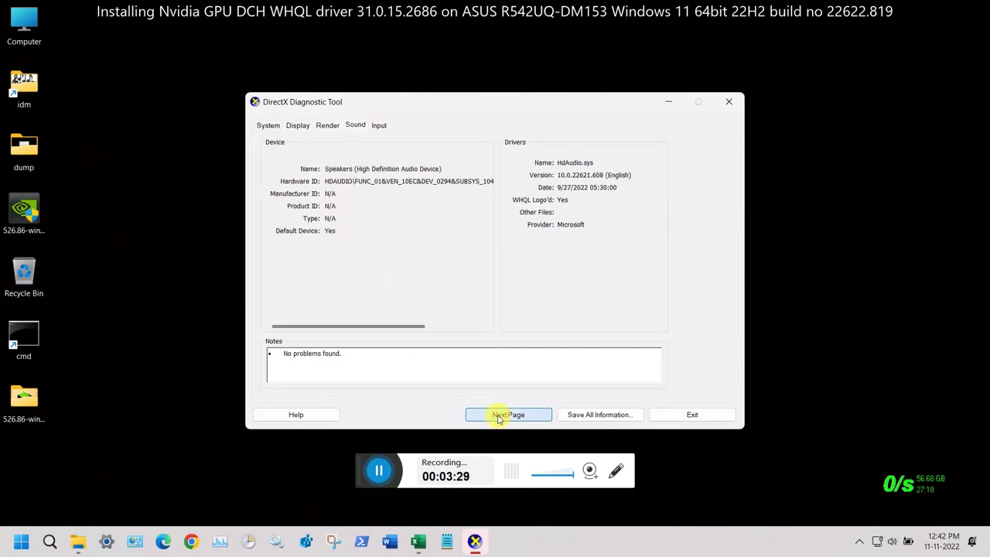
click(499, 417)
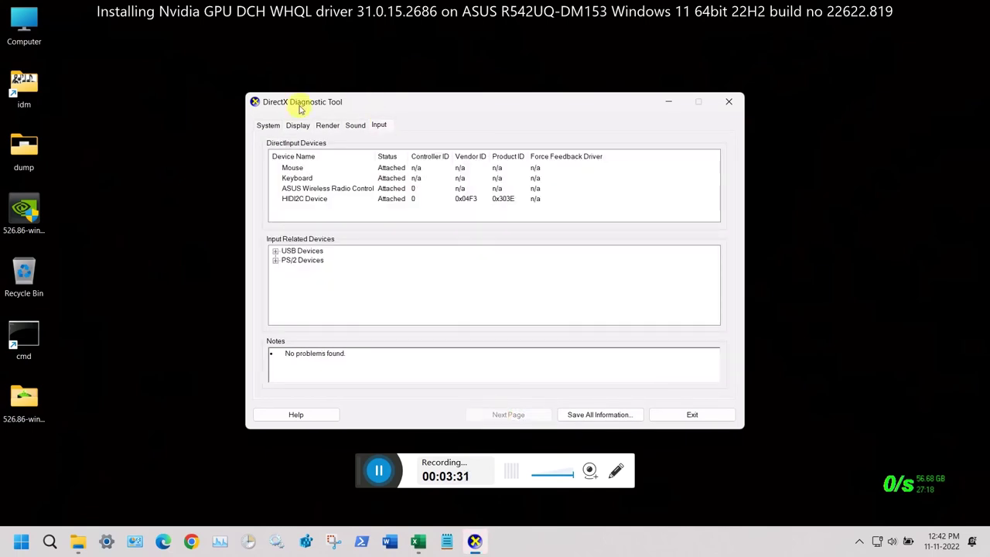
click(308, 127)
click(329, 129)
click(355, 127)
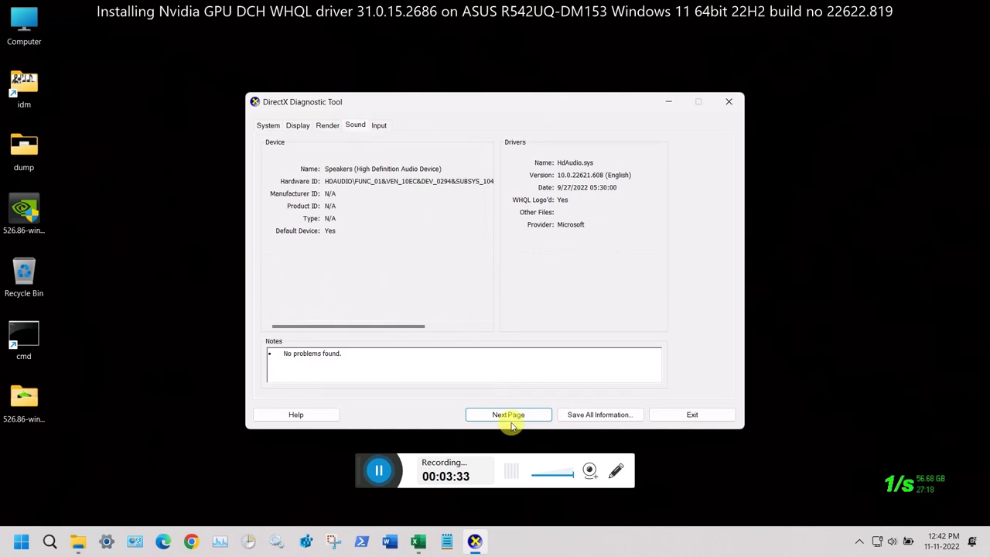
click(718, 419)
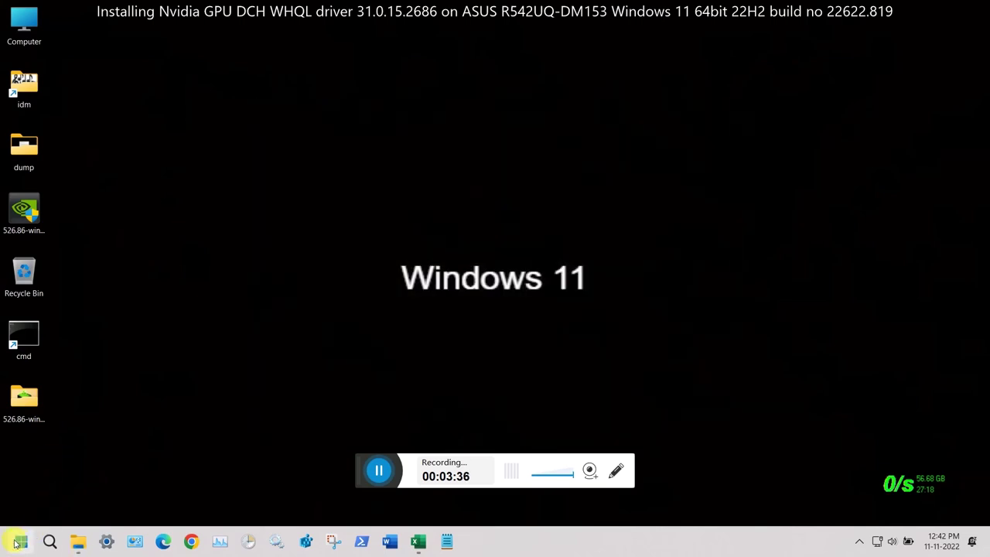
- Reopen Device Manager and verify the newly installed driver's date and version in the NVIDIA GeForce 940MX properties
key(super)
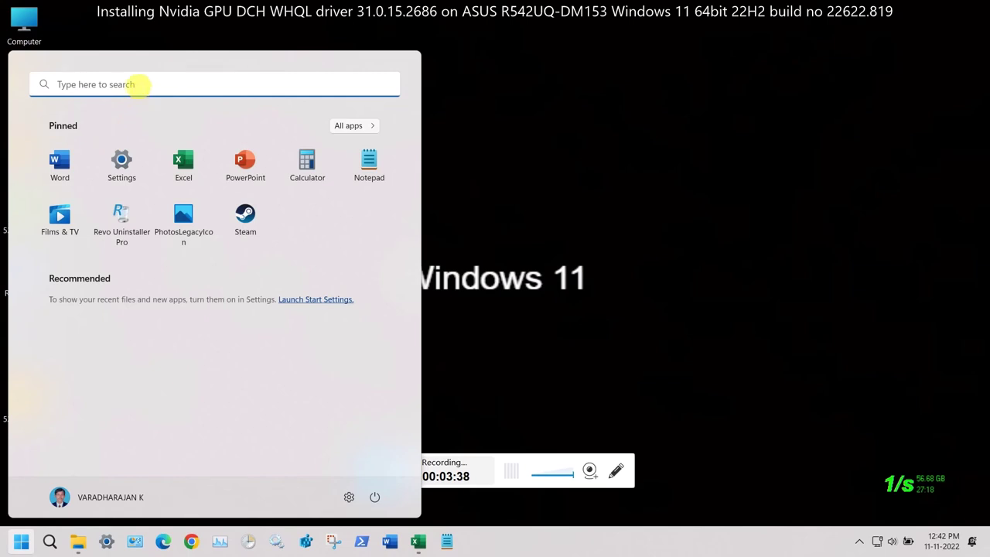
text(de)
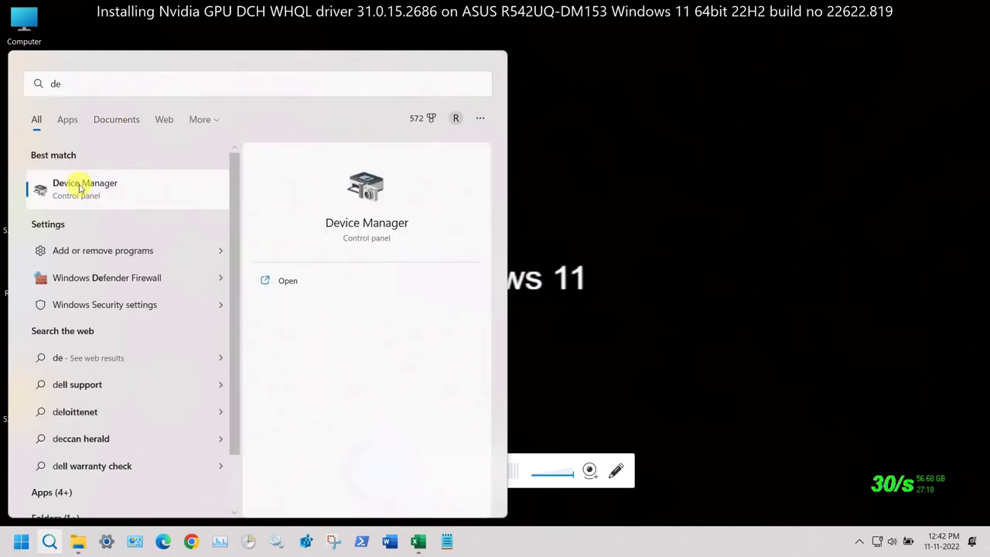
click(80, 189)
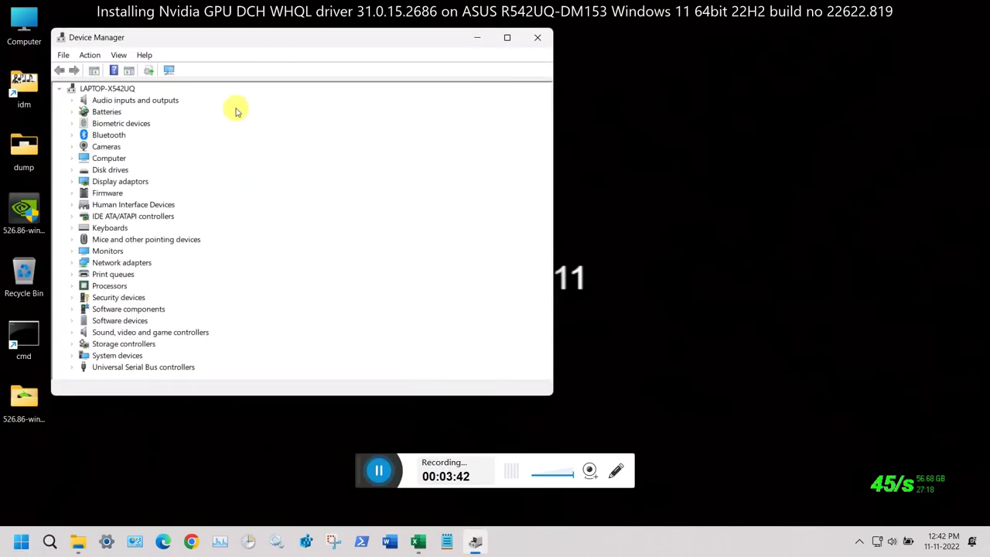
click(80, 184)
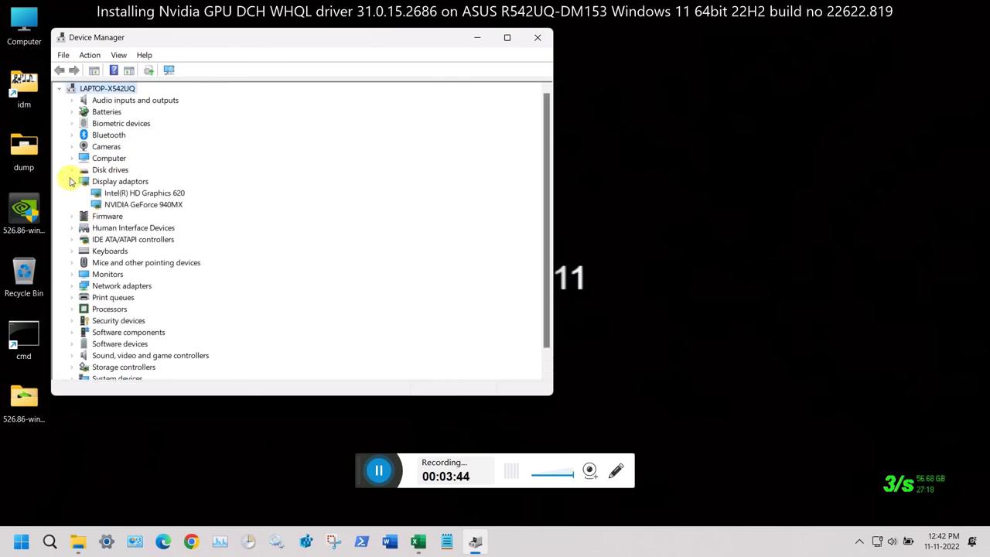
right_click(168, 206)
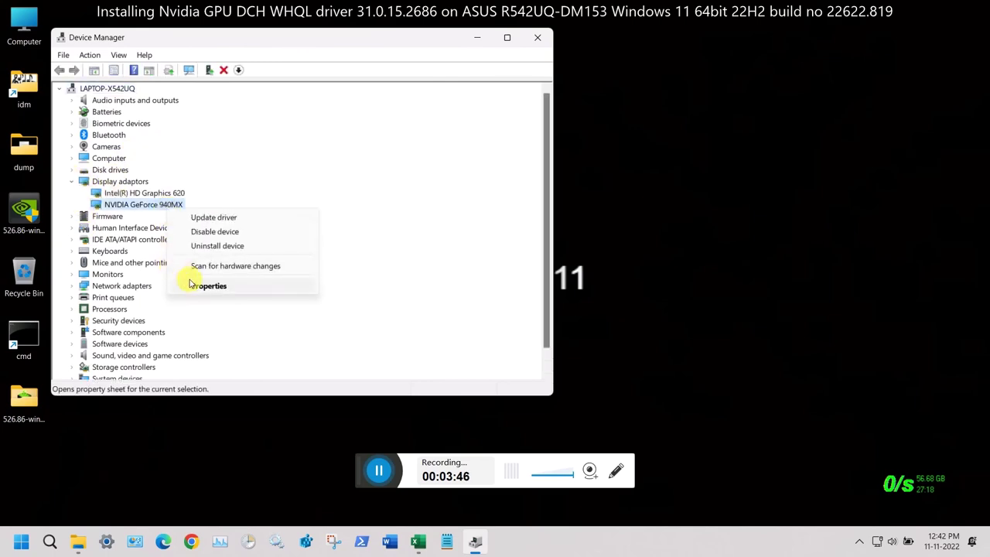
click(198, 286)
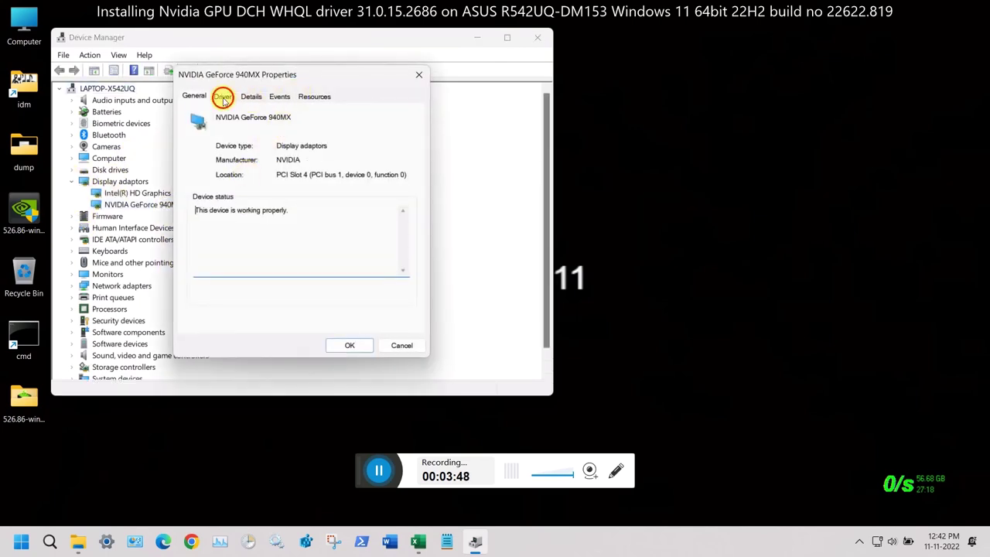
click(224, 98)
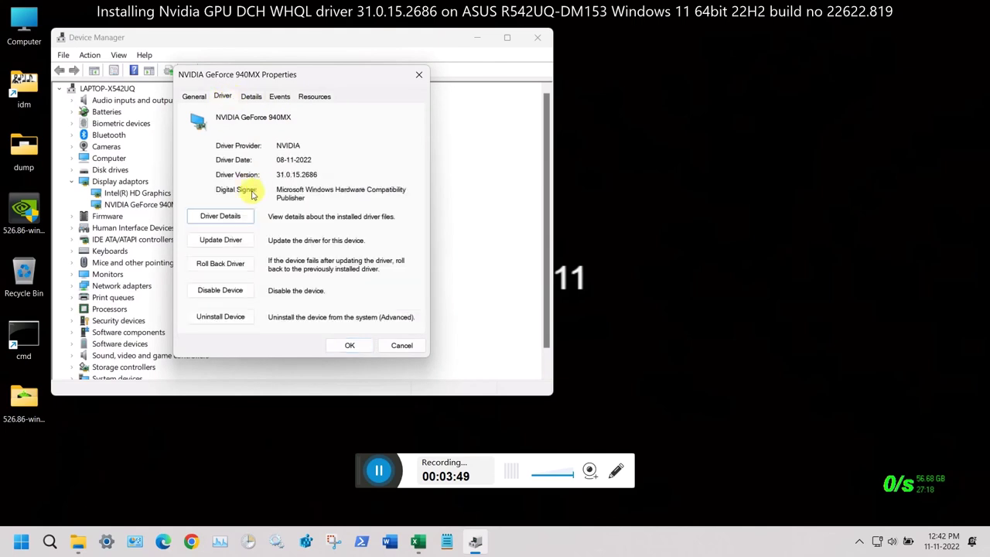
click(419, 75)
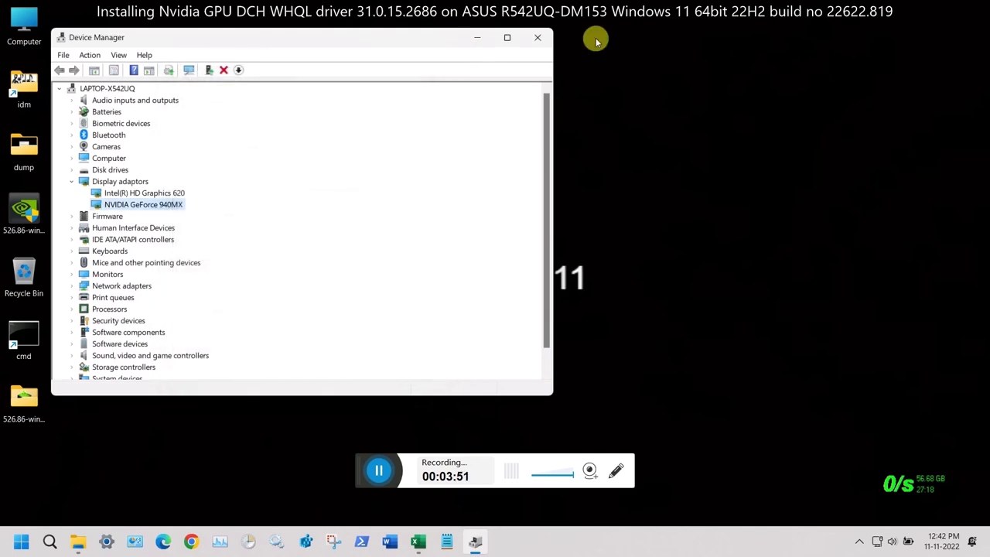
- Close Device Manager and launch the NVIDIA Control Panel from the NVIDIA Settings entry among the hidden background programs
click(536, 39)
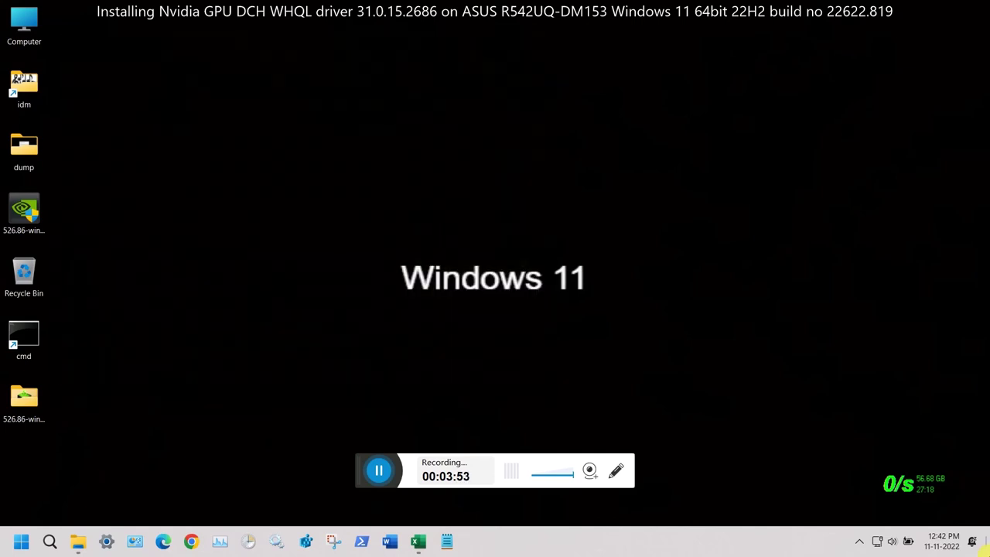
click(858, 543)
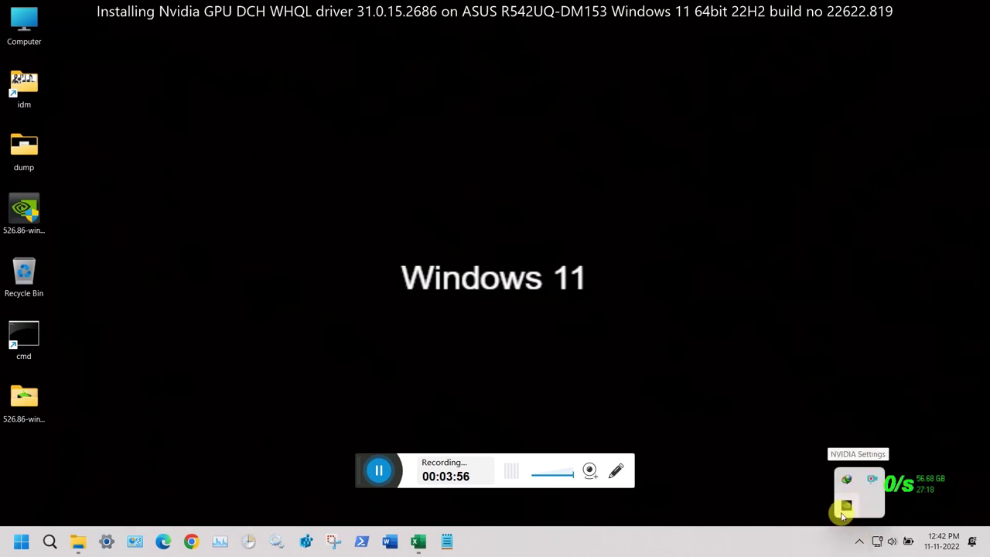
right_click(845, 508)
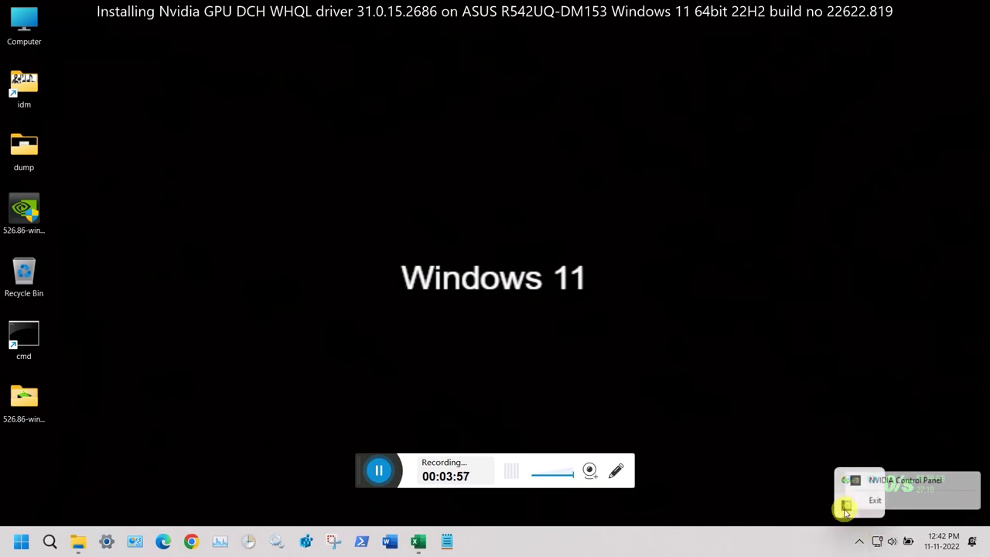
click(875, 481)
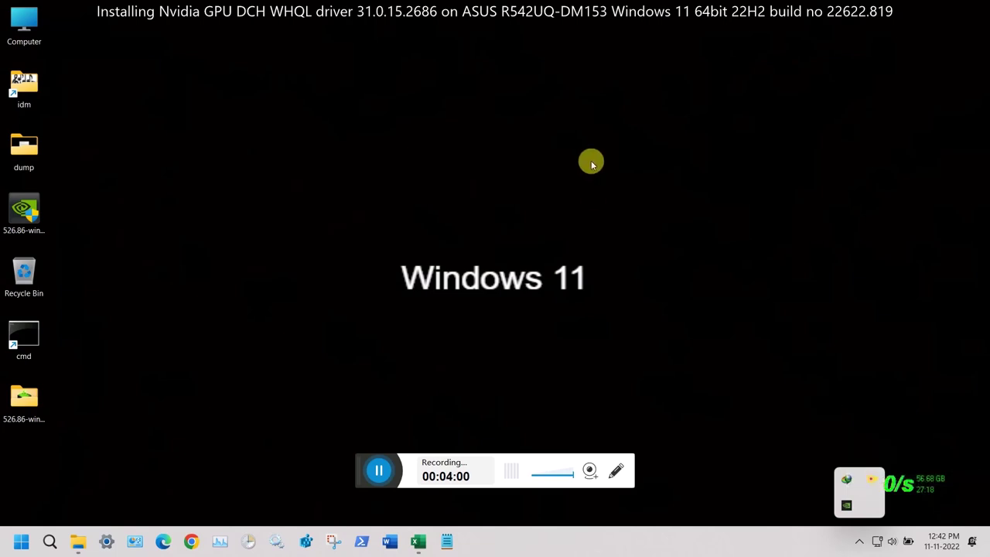
- Refresh the desktop twice
right_click(592, 164)
click(647, 248)
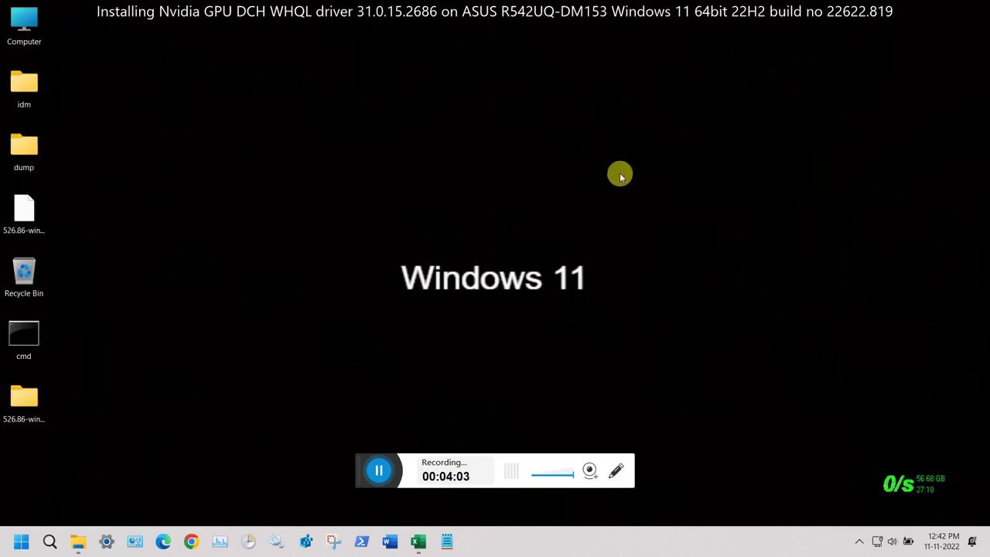
right_click(621, 171)
click(662, 256)
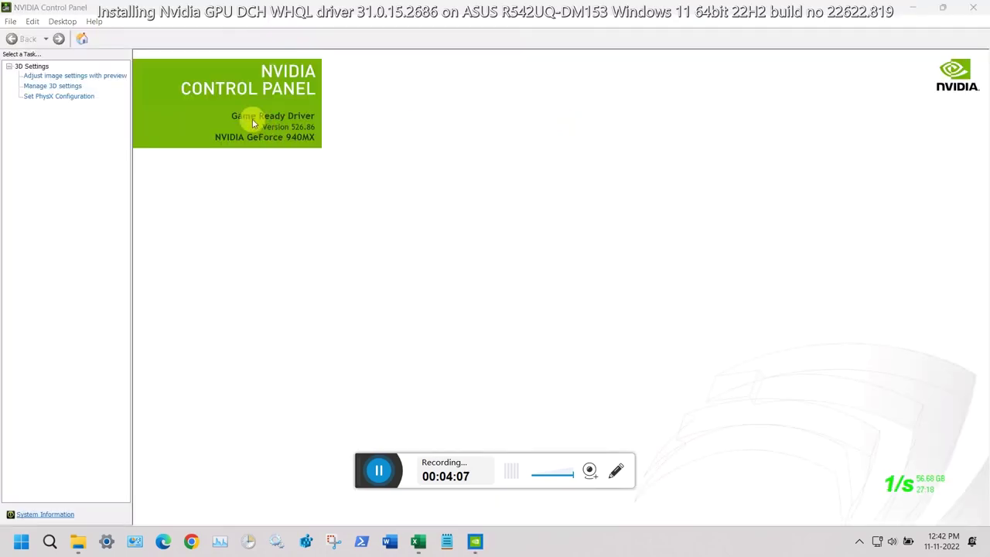
- Check the driver version and type in the NVIDIA Control Panel's System Information, and close that dialog
click(94, 22)
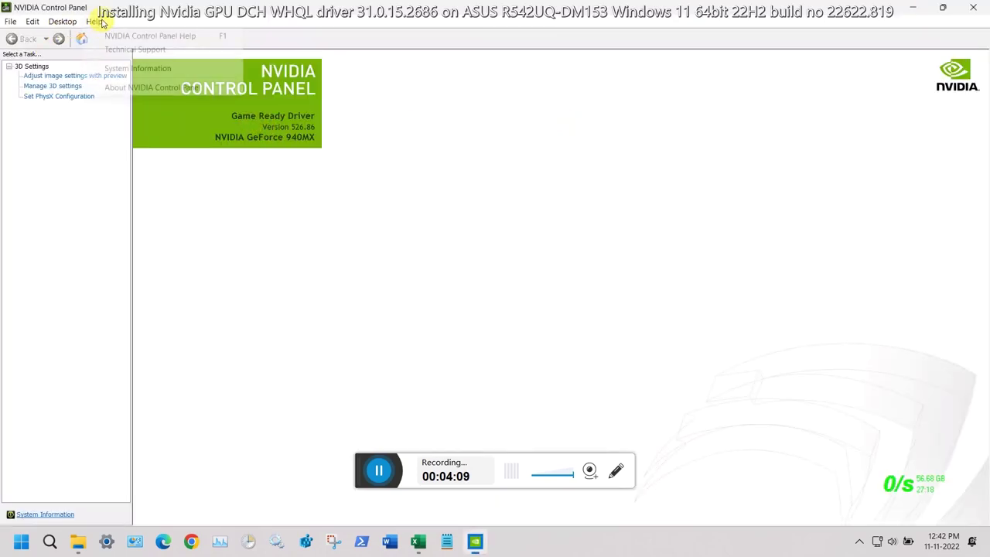
click(137, 68)
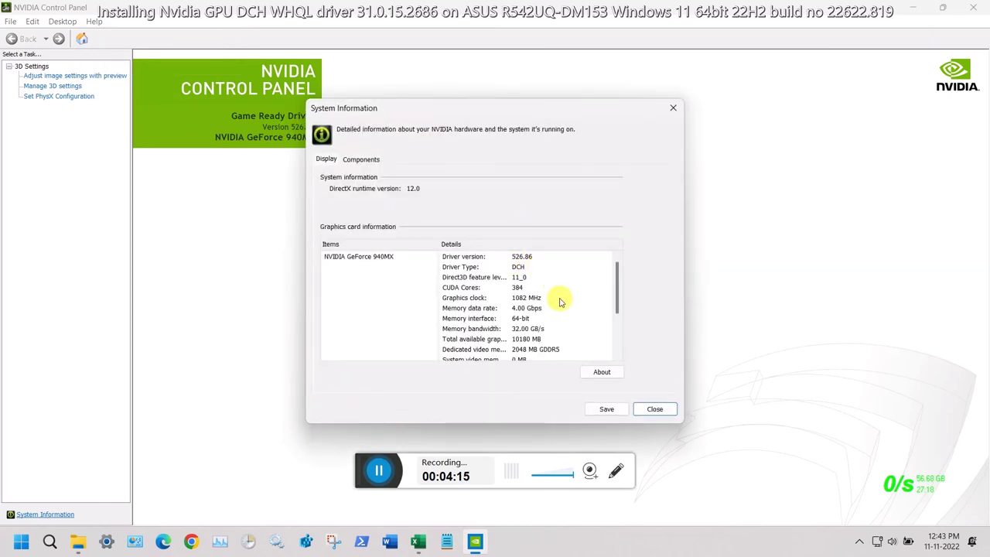
click(664, 413)
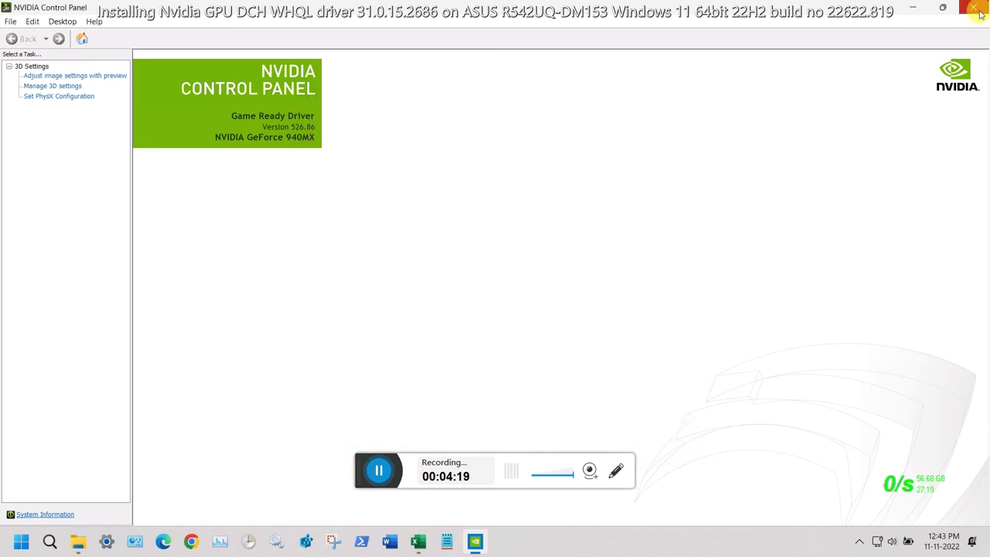